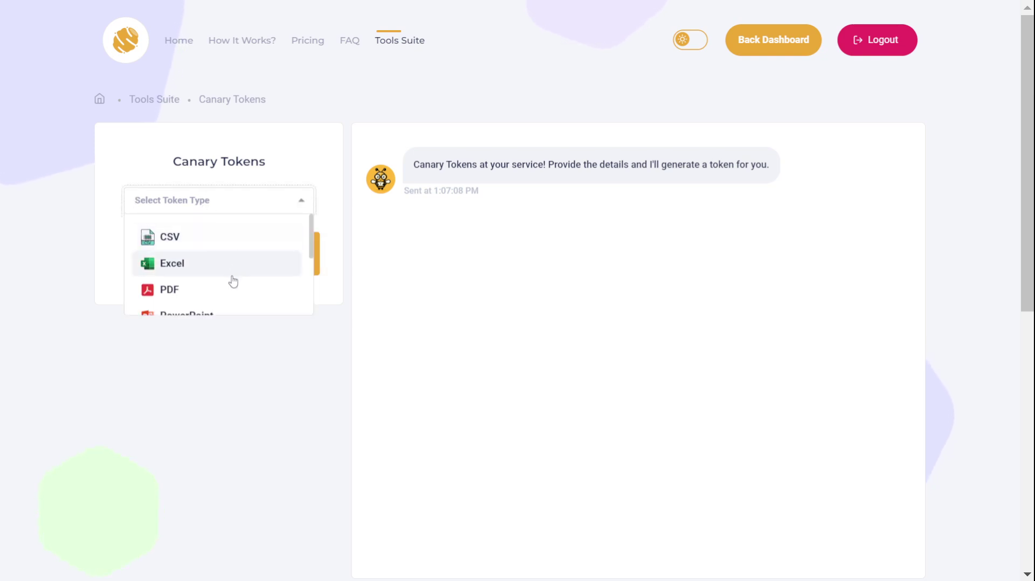
# - Choose Word as the canary token type
pyautogui.scroll(-1, 225, 291)
pyautogui.scroll(-3, 226, 291)
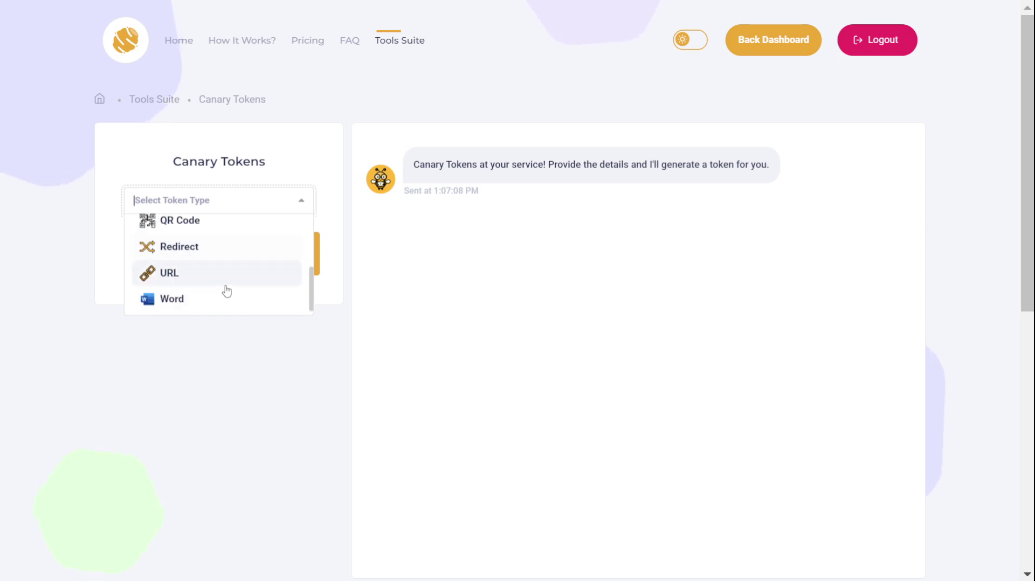
pyautogui.click(201, 304)
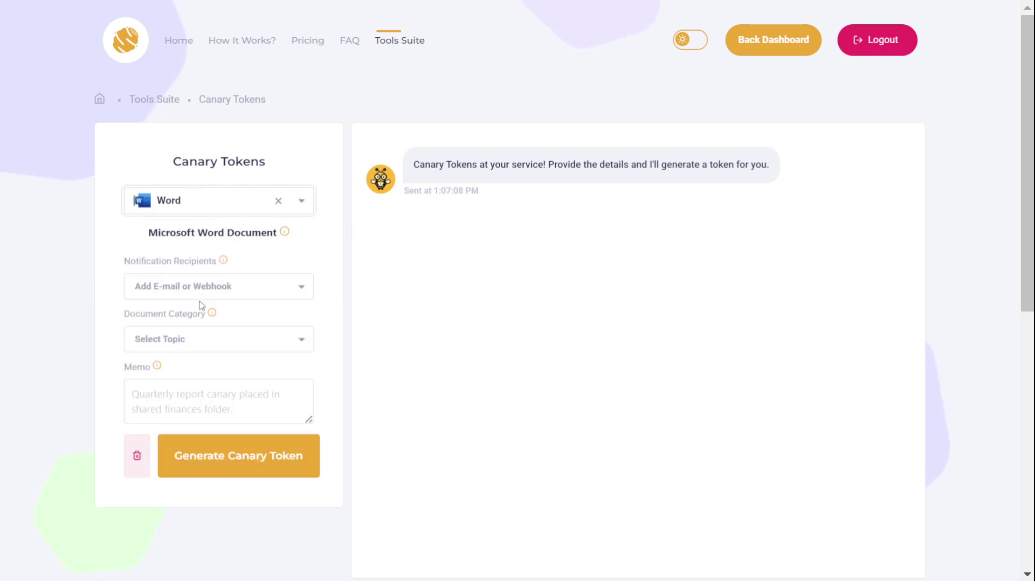
# - Copy the temporary e-mail address from the Temp Mail window and add it as the Word token's notification recipient
pyautogui.click(188, 289)
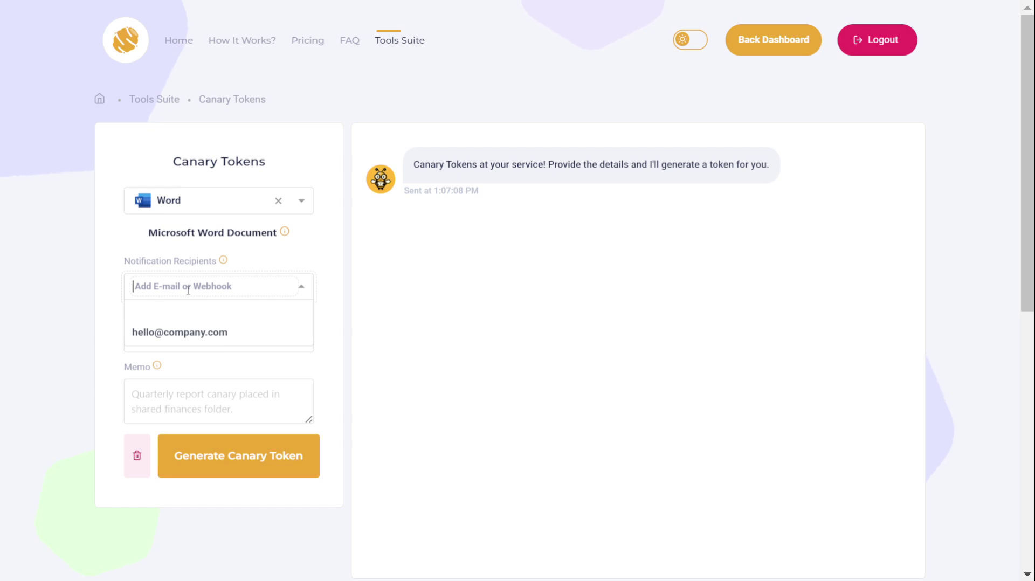
pyautogui.hotkey('alt', 'Tab')
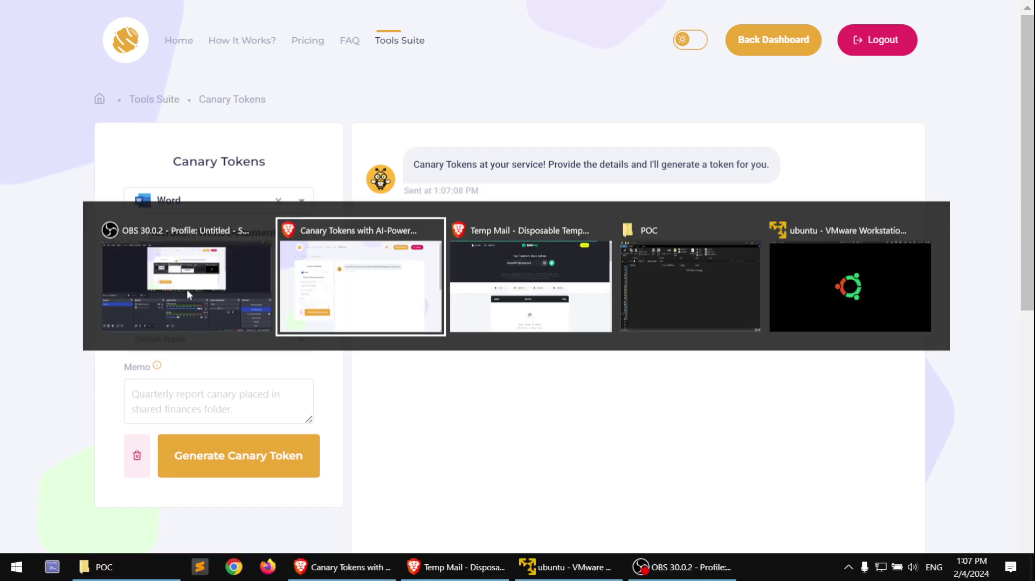
pyautogui.hotkey('alt', 'Tab')
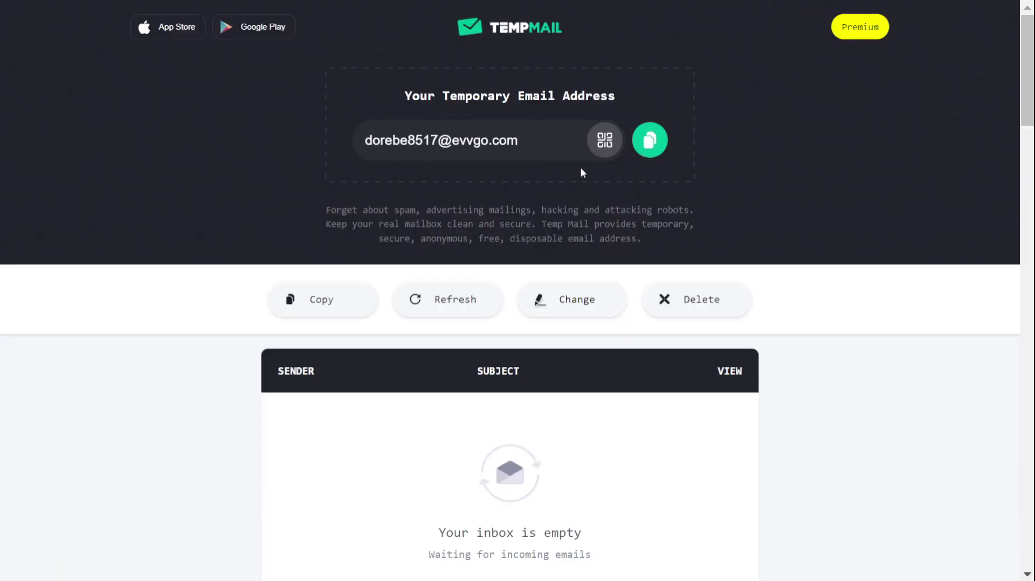
pyautogui.click(652, 141)
pyautogui.hotkey('alt', 'Tab')
pyautogui.press('Tab')
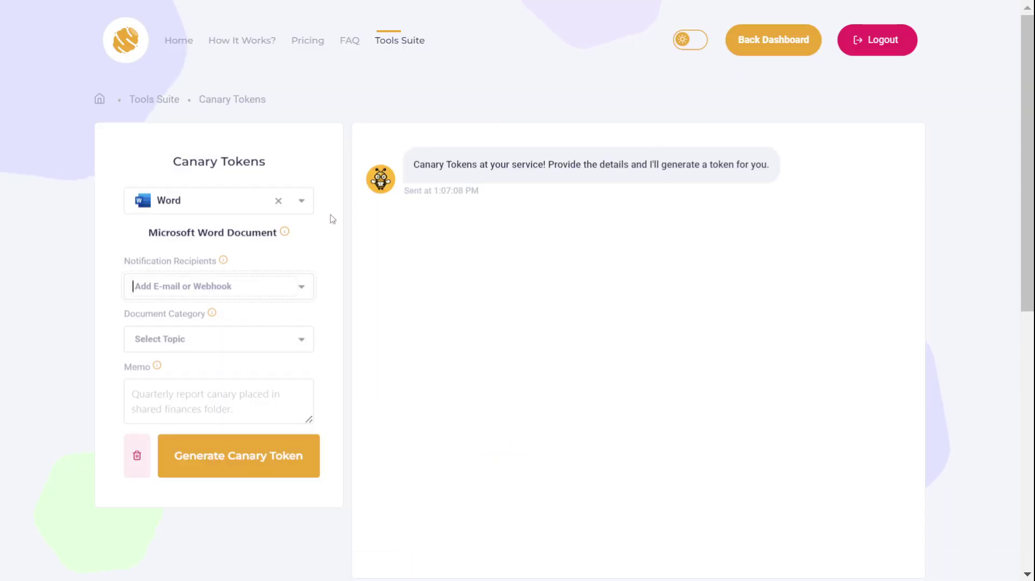
pyautogui.click(201, 295)
pyautogui.hotkey('ctrl', 'v')
pyautogui.click(191, 322)
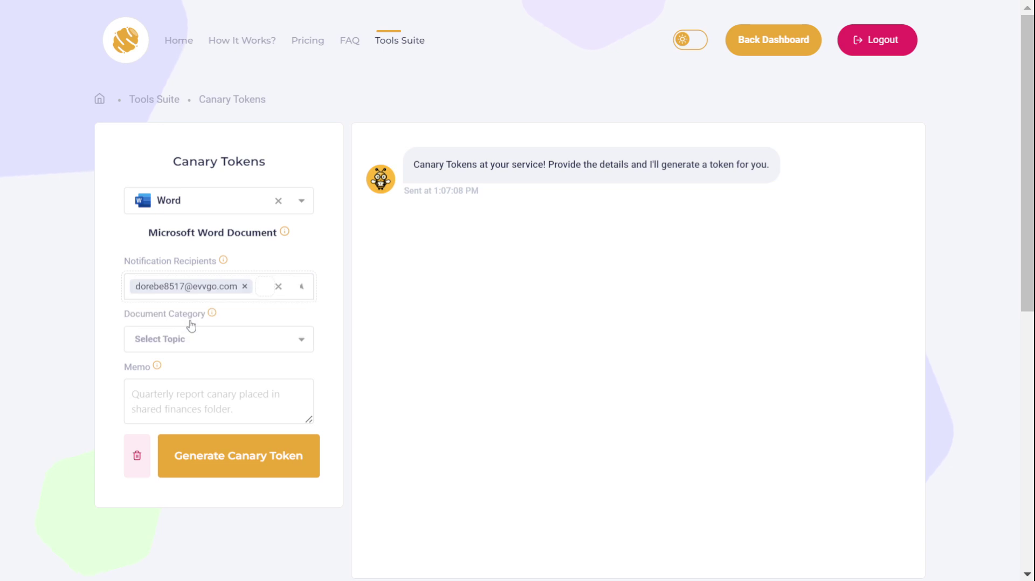
# - Set the document category to 5G Network Deployment and enter the memo "Demo Canary!"
pyautogui.click(197, 339)
pyautogui.scroll(-6, 211, 392)
pyautogui.scroll(-5, 248, 397)
pyautogui.scroll(10, 248, 397)
pyautogui.click(214, 397)
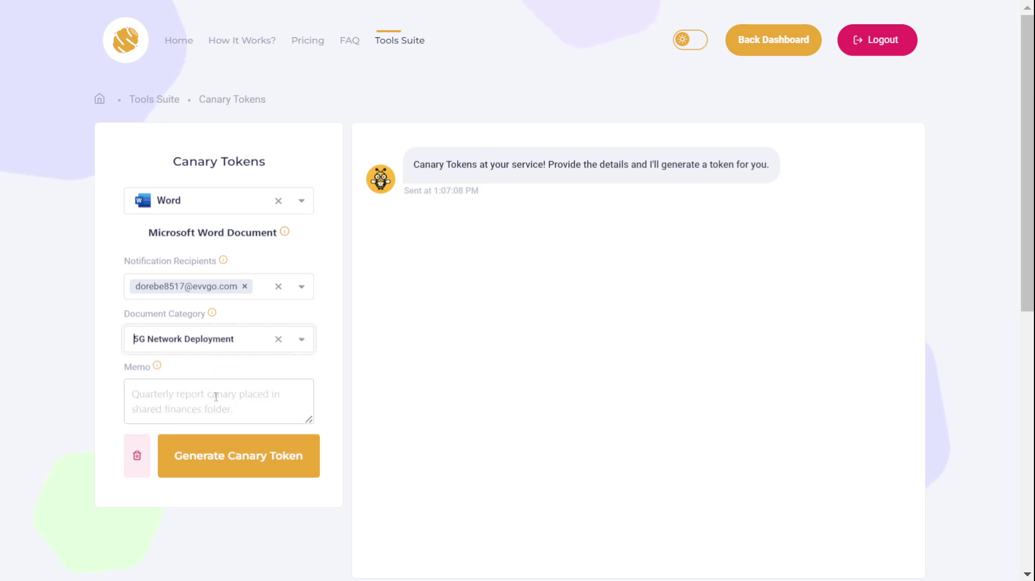
pyautogui.click(214, 397)
pyautogui.write('Demo Canary!')
# - Generate the canary token and download the document 5g-network-deployment.docx
pyautogui.click(216, 465)
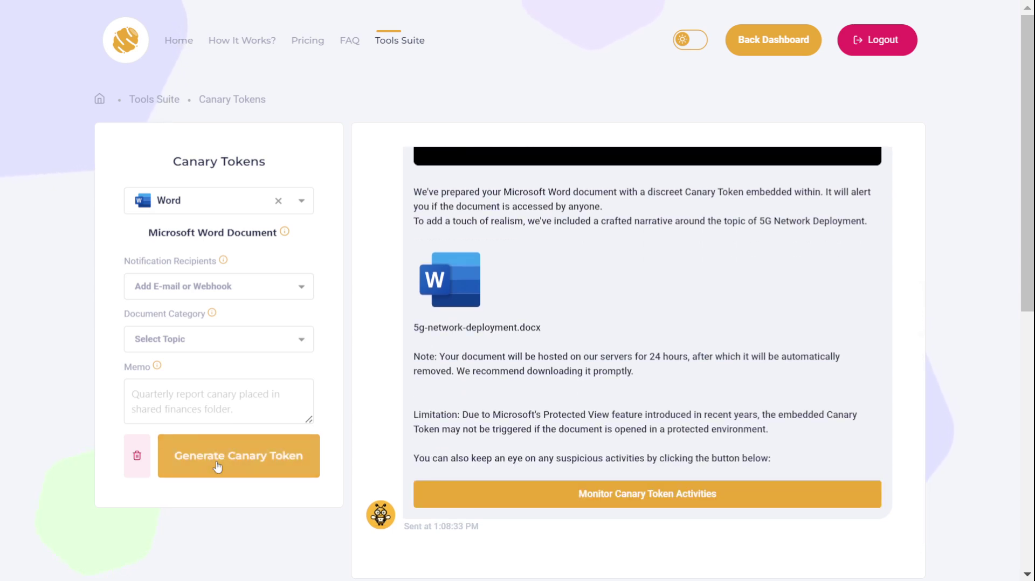
pyautogui.click(437, 274)
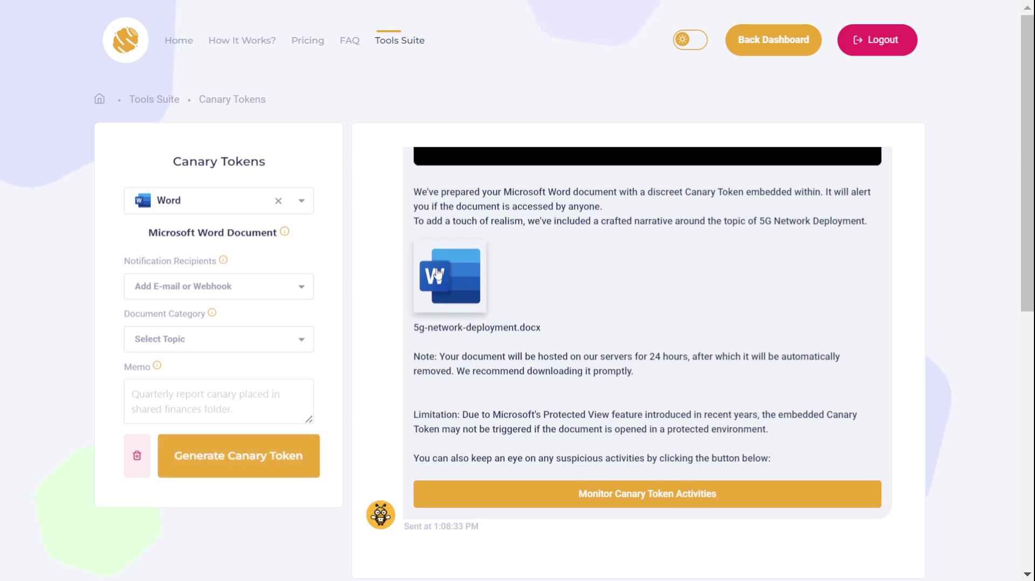
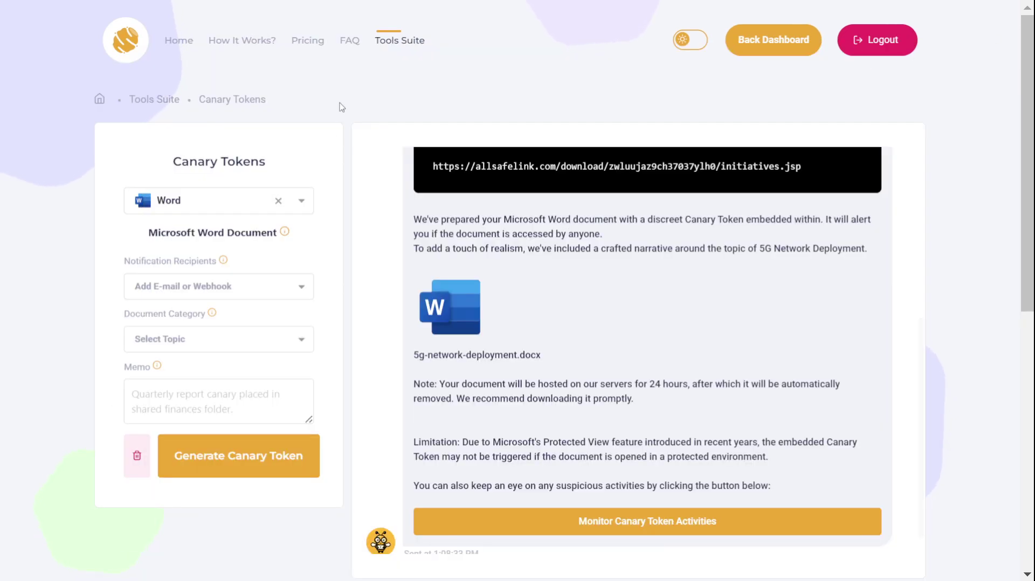
# - Switch to the Temp Mail inbox, open the topmost Canary Token alert e-mail and examine its full activity details
pyautogui.hotkey('alt', 'Tab')
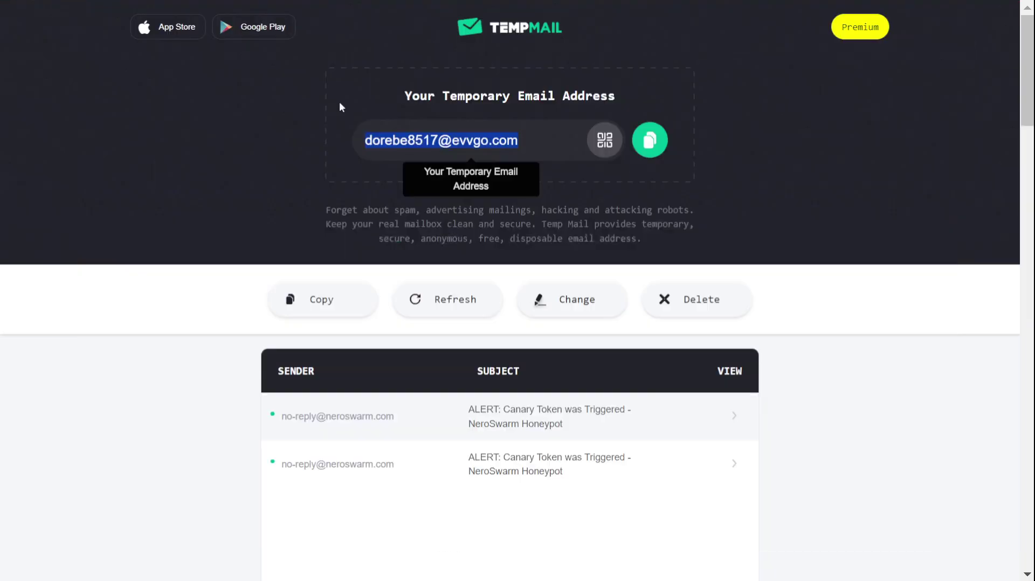
pyautogui.click(504, 418)
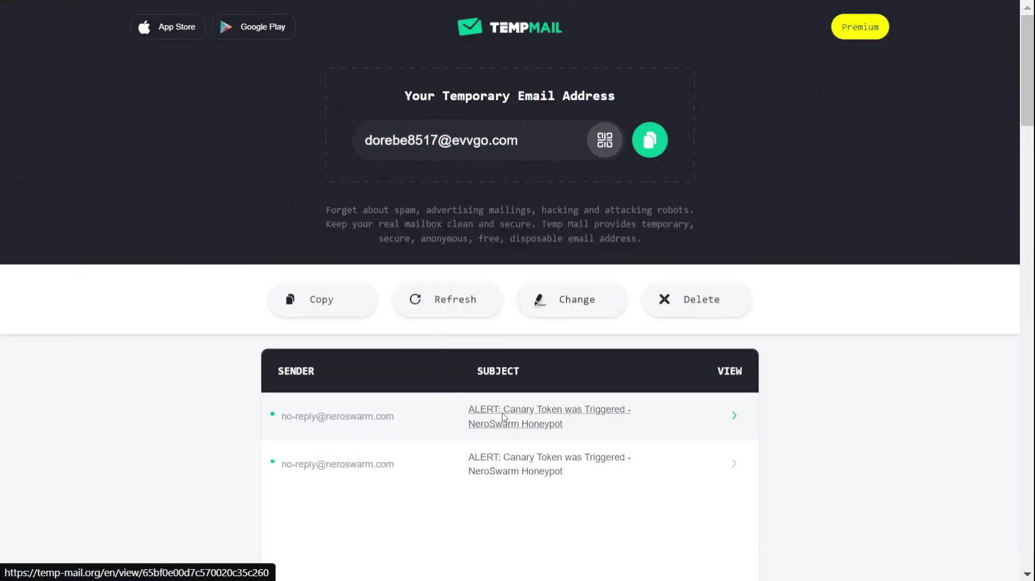
pyautogui.click(507, 412)
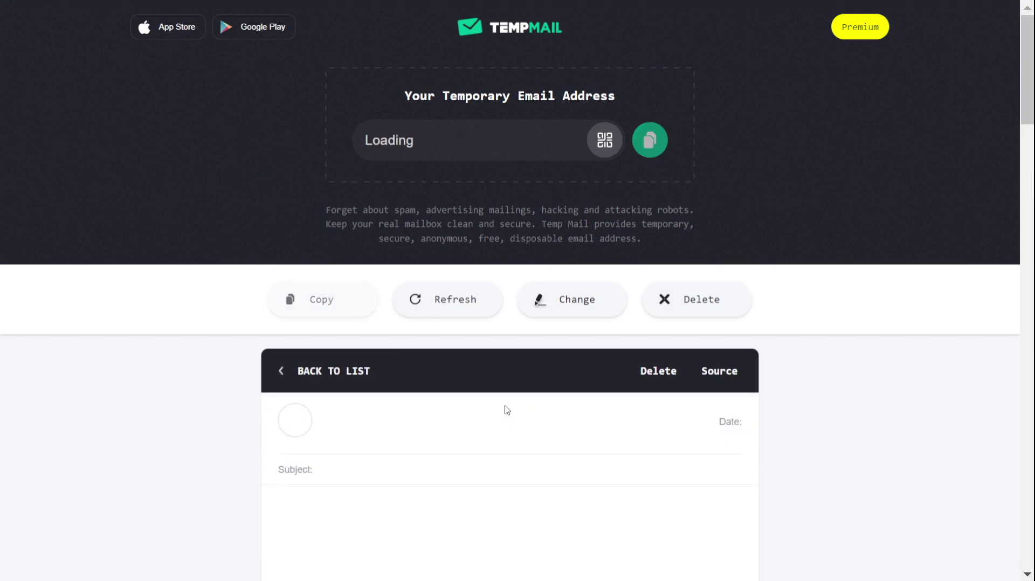
pyautogui.scroll(-2, 898, 391)
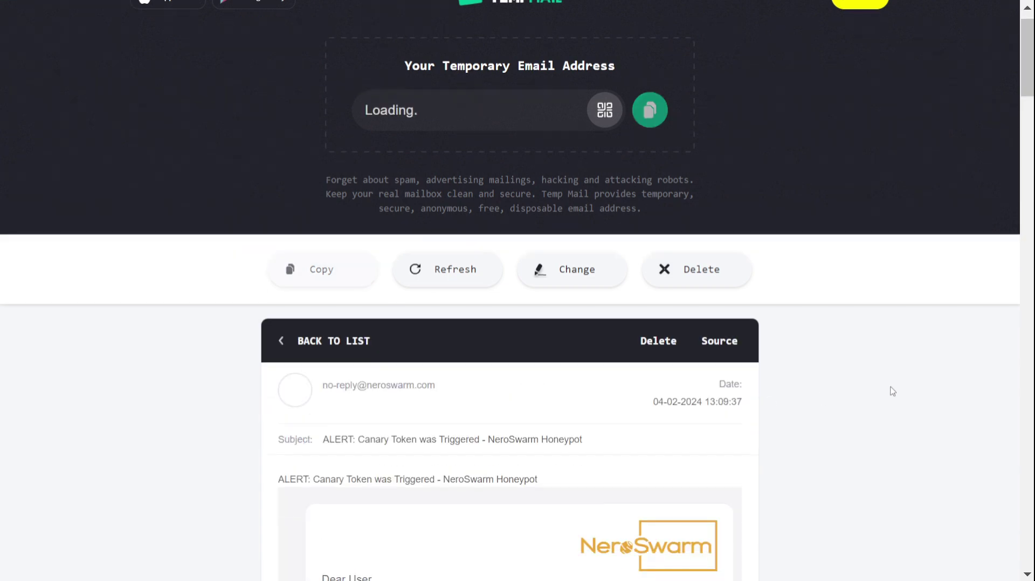
pyautogui.scroll(-1, 892, 391)
pyautogui.scroll(-3, 891, 391)
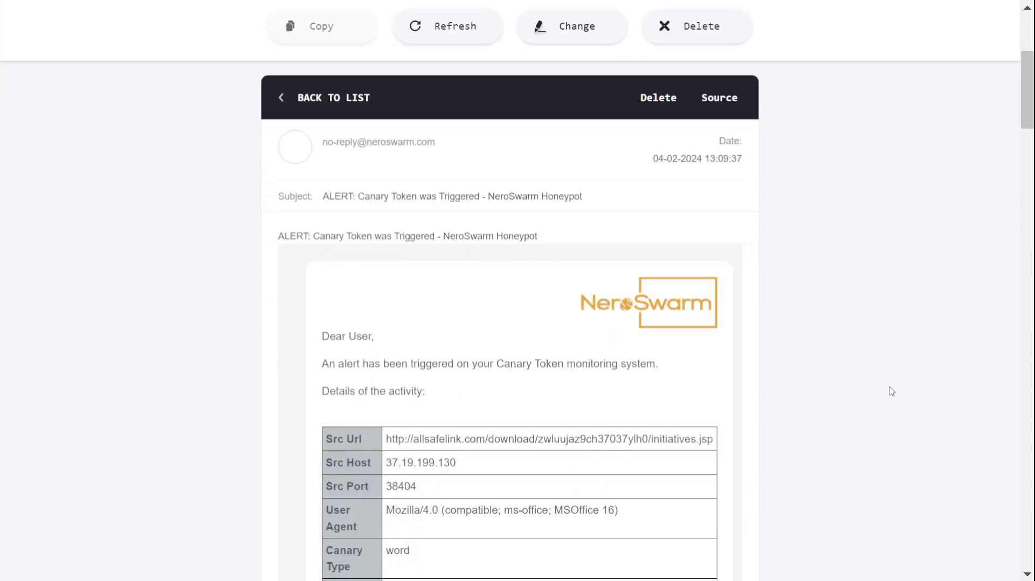
pyautogui.scroll(-3, 892, 391)
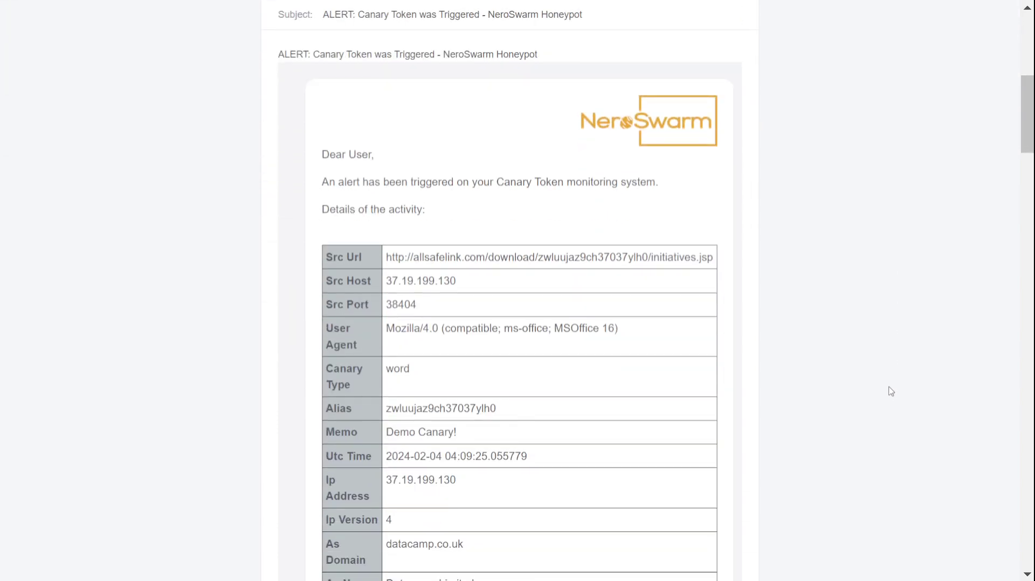
pyautogui.scroll(-1, 892, 391)
pyautogui.scroll(-3, 891, 391)
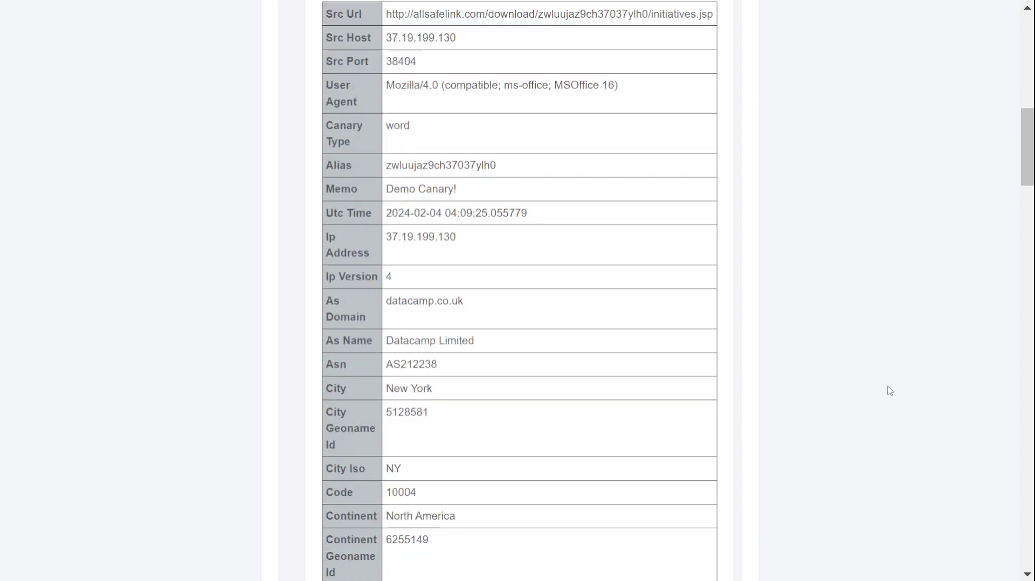
pyautogui.scroll(-2, 890, 391)
pyautogui.scroll(-3, 890, 391)
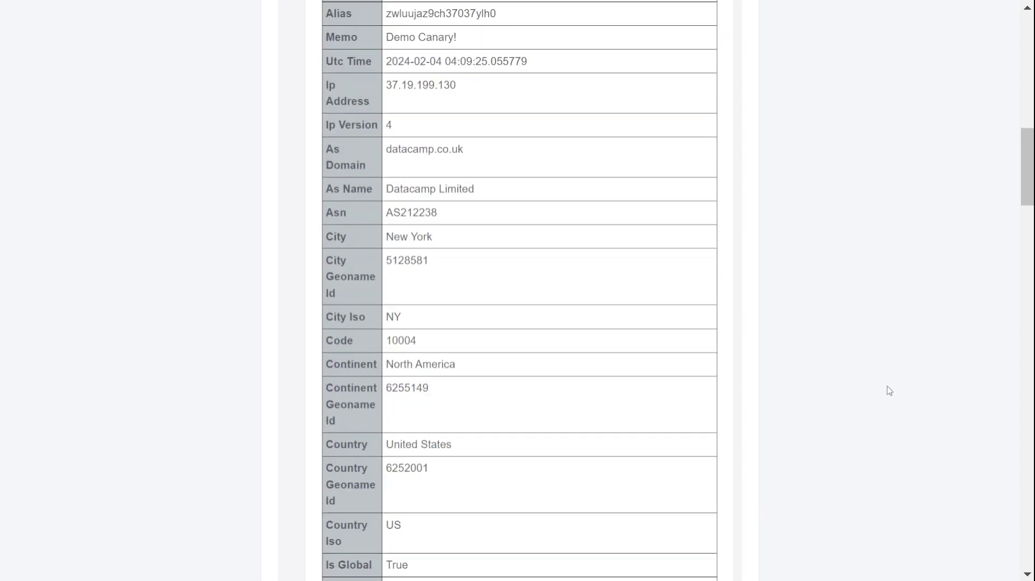
pyautogui.scroll(-5, 890, 390)
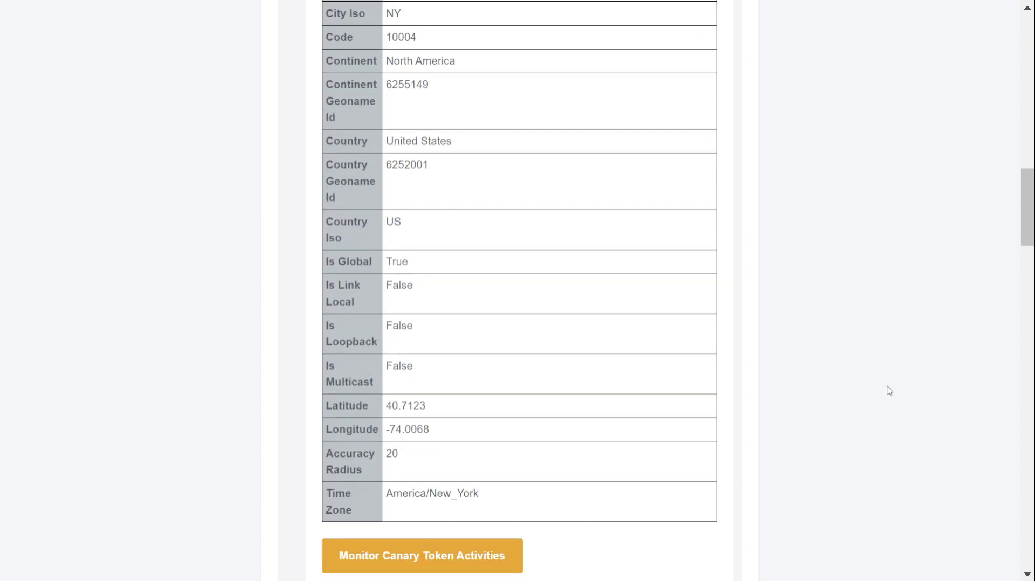
pyautogui.scroll(-1, 890, 390)
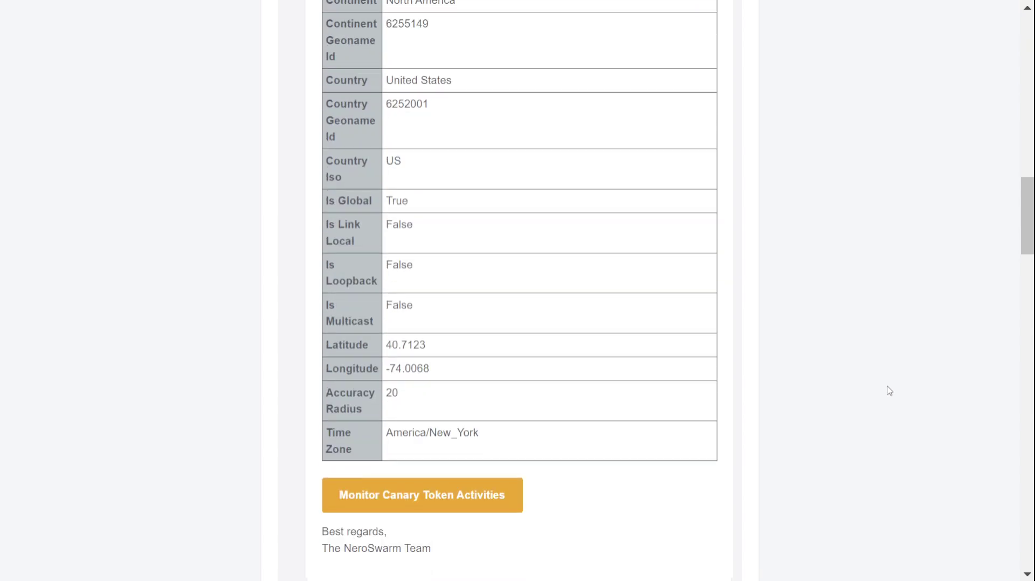
# - Switch back to the Canary Tokens page, open the token's activity monitoring and locate the first listed alert on the map
pyautogui.hotkey('alt', 'Tab')
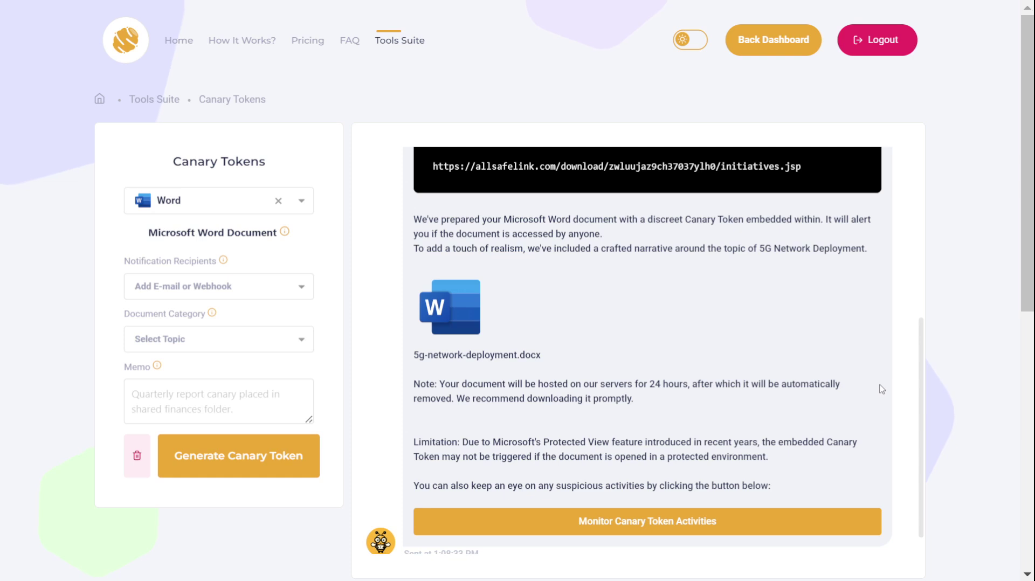
pyautogui.click(638, 523)
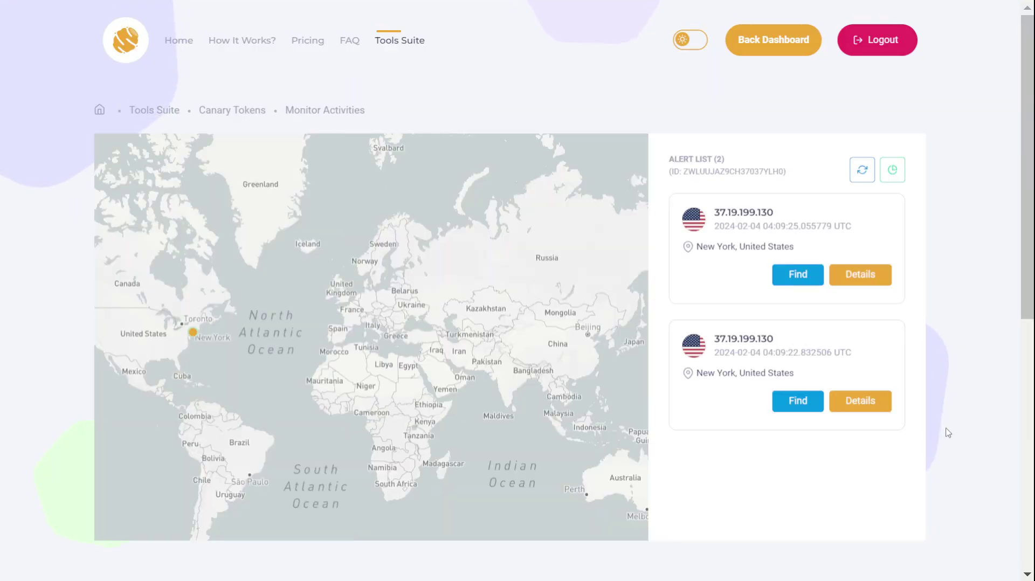
pyautogui.click(798, 275)
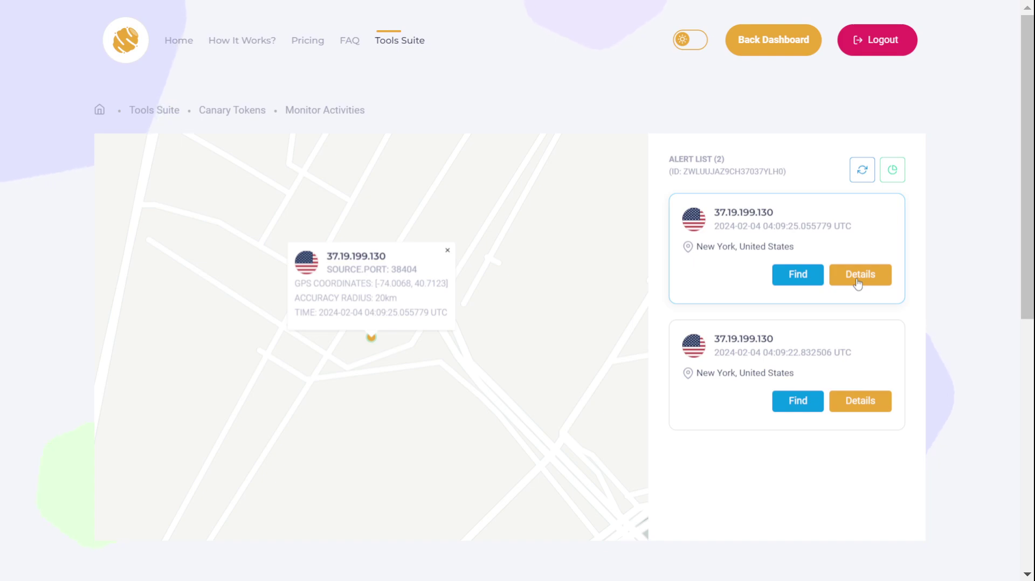
# - Review the event details of the first listed alert, and return to the alert list
pyautogui.click(859, 284)
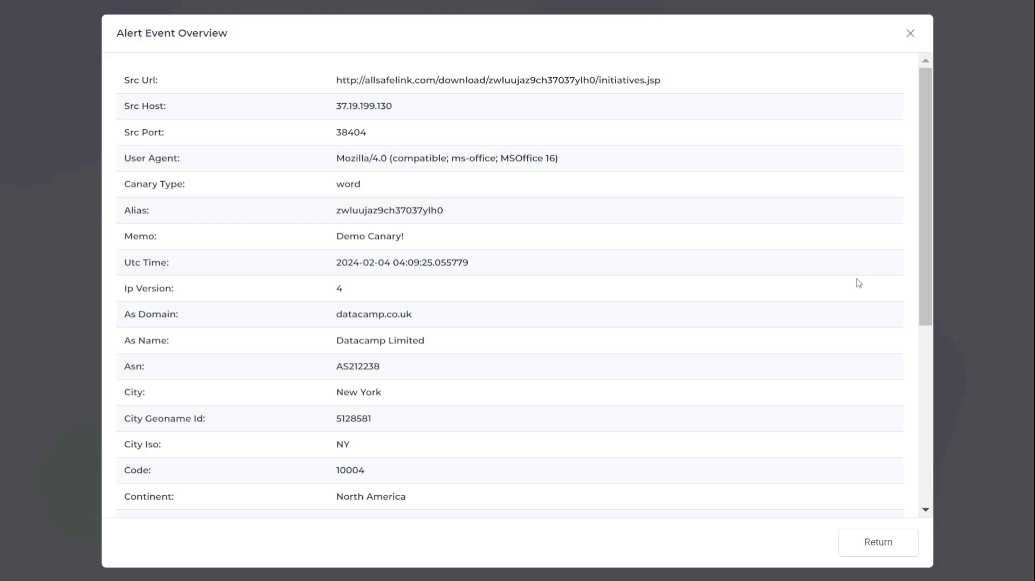
pyautogui.scroll(-1, 858, 284)
pyautogui.scroll(-3, 859, 284)
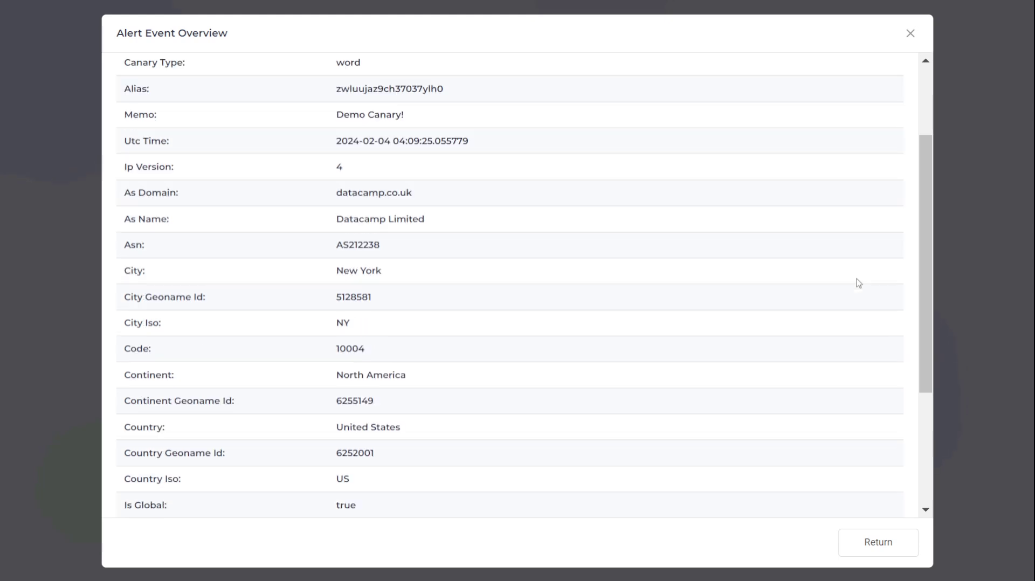
pyautogui.scroll(-2, 859, 283)
pyautogui.scroll(5, 859, 283)
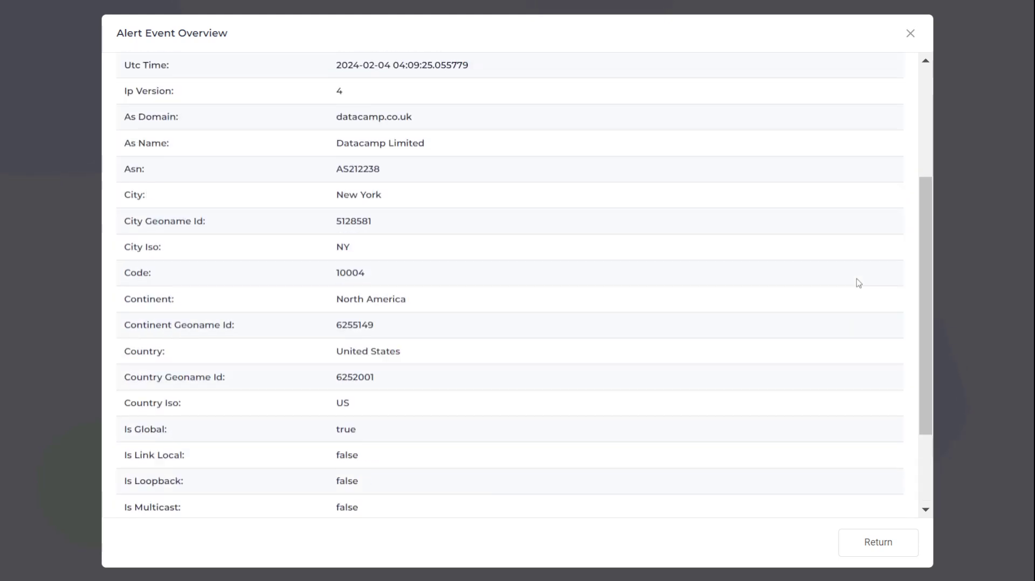
pyautogui.scroll(1, 859, 284)
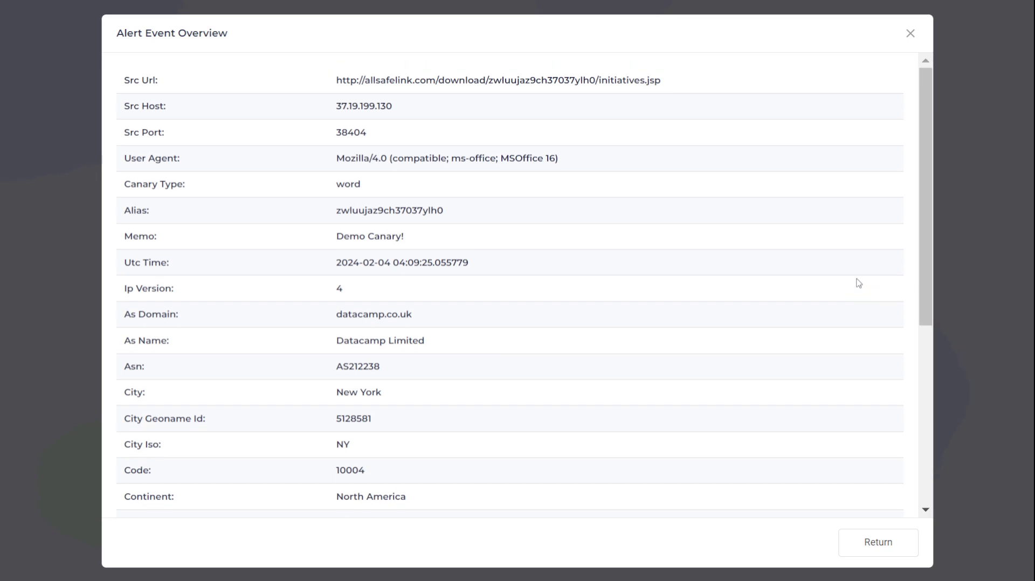
pyautogui.click(879, 545)
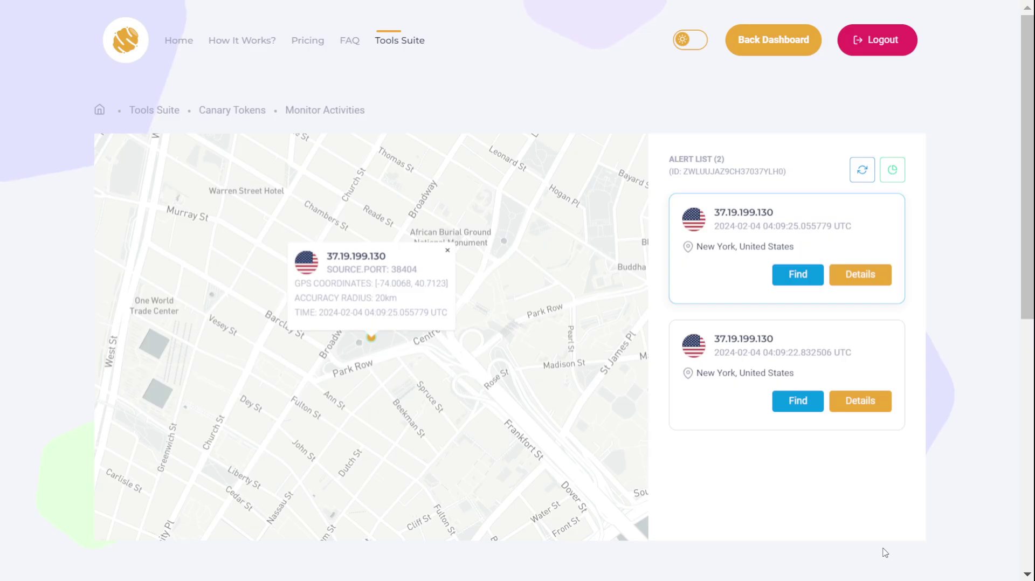
# - Examine the canary token analytics charts for ISP, country, attempt frequency and hourly connections, and close the analytics
pyautogui.click(893, 169)
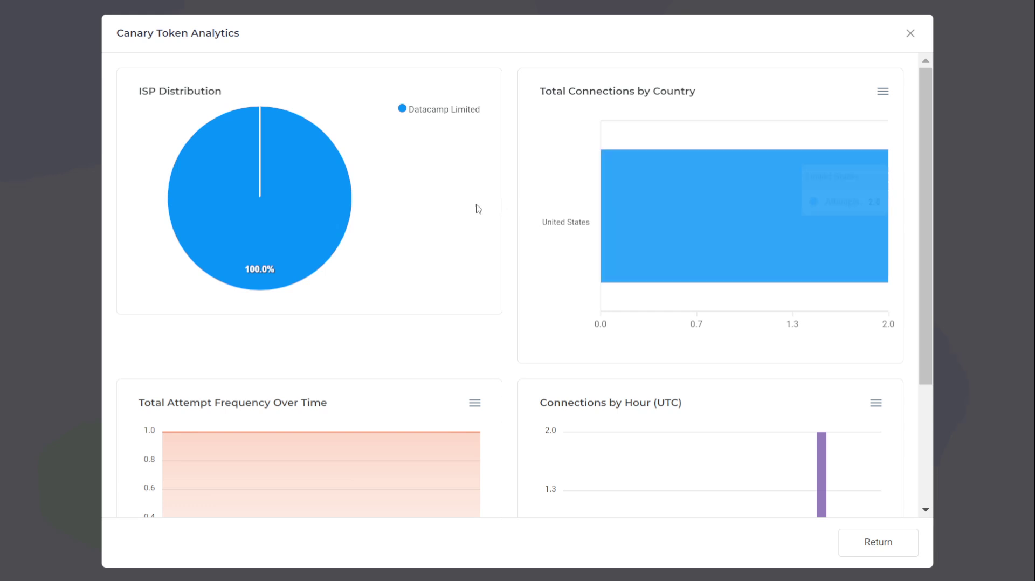
pyautogui.moveTo(664, 230)
pyautogui.scroll(-3, 664, 229)
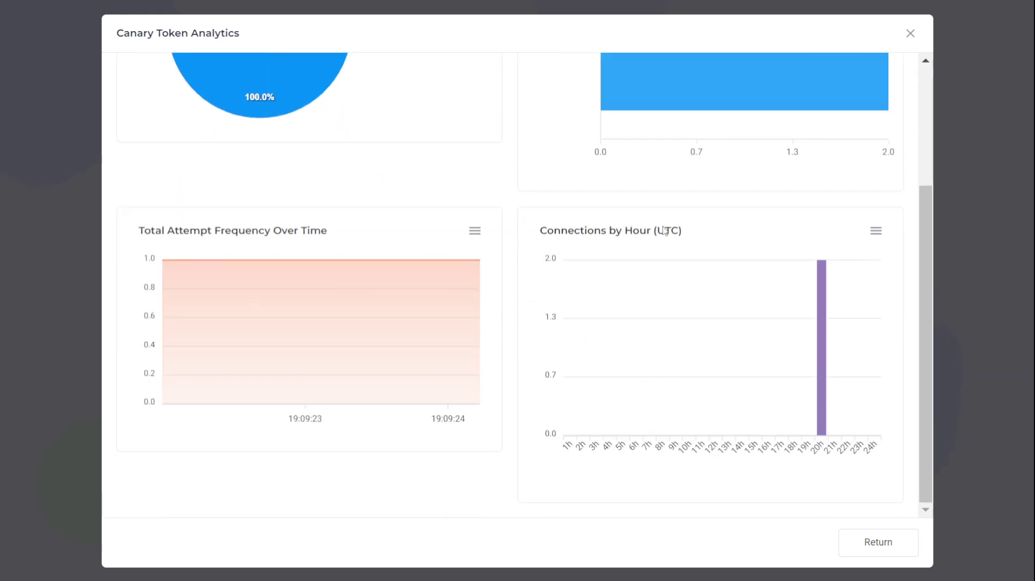
pyautogui.moveTo(370, 329)
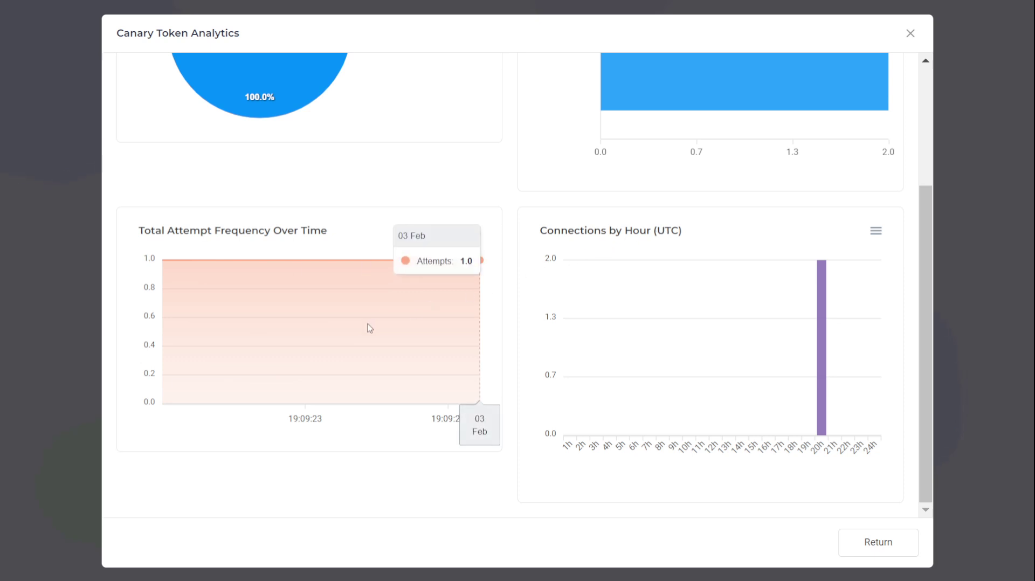
pyautogui.scroll(3, 370, 328)
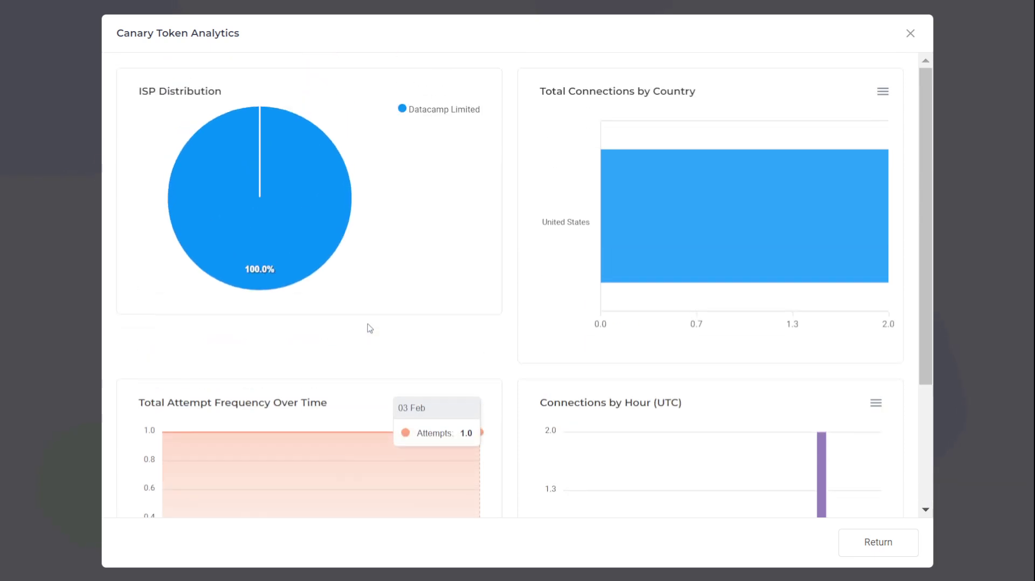
pyautogui.click(912, 34)
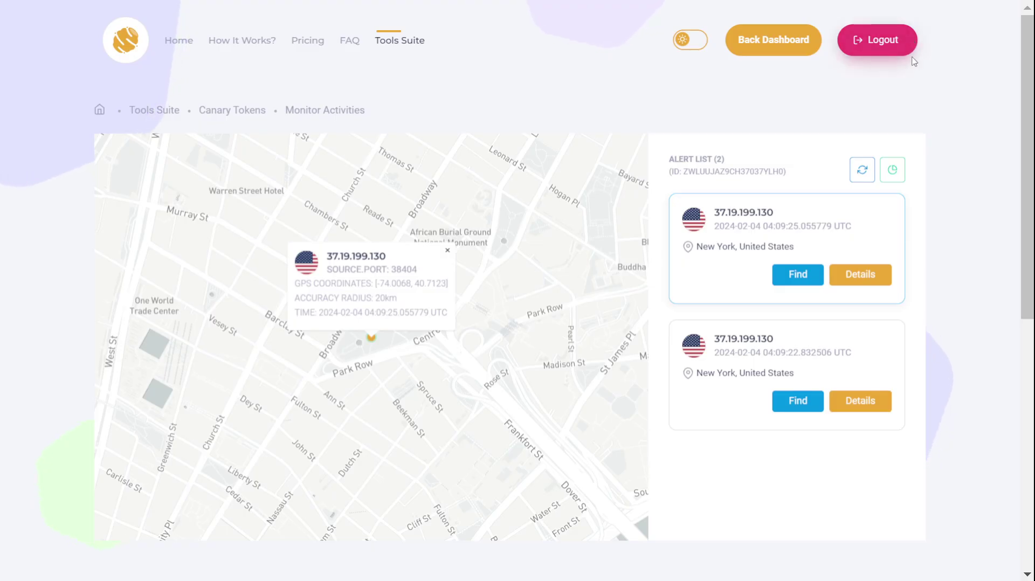